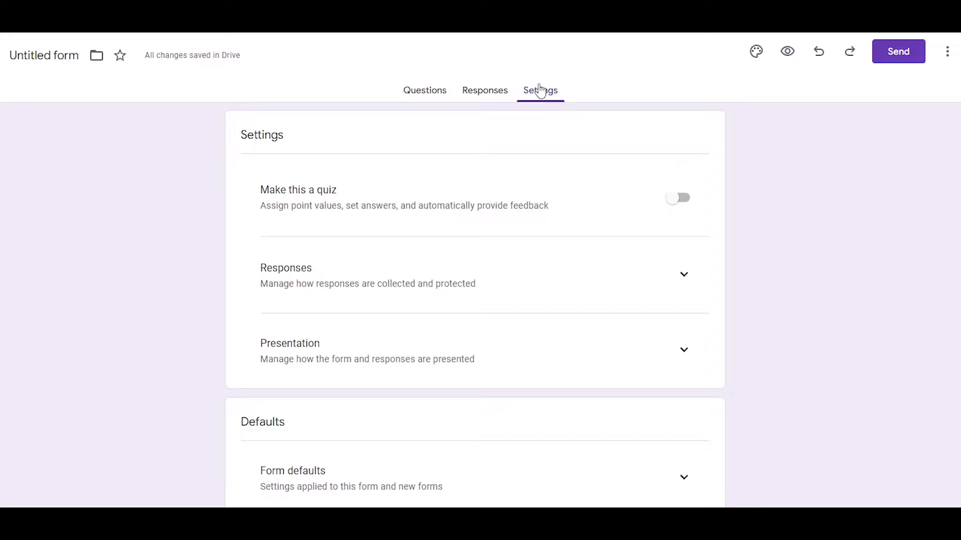
Look over the untitled form's response, presentation and default settings, and return to its questions.
{"action": "left_click", "coordinate": [684, 274]}
{"action": "left_click", "coordinate": [686, 275]}
{"action": "scroll", "coordinate": [690, 280], "scroll_direction": "down", "scroll_amount": 3}
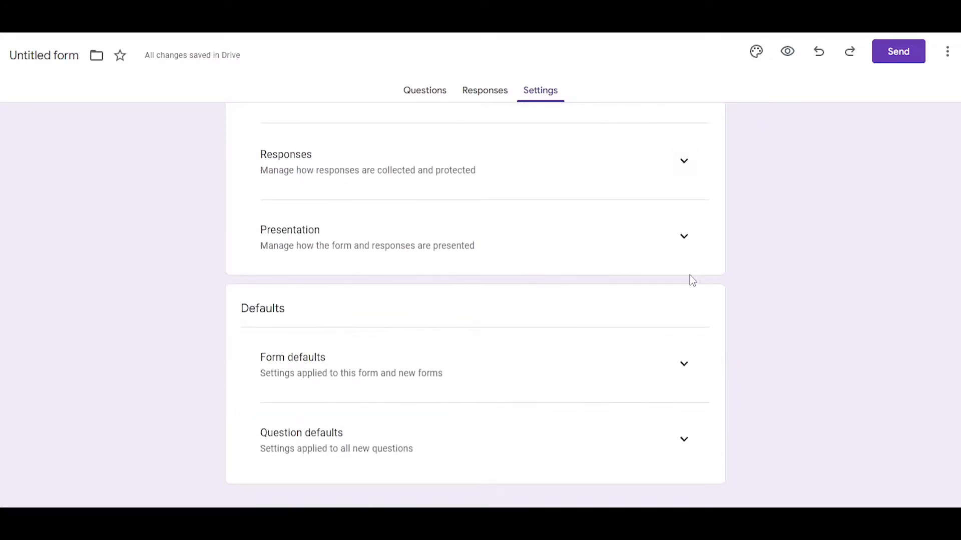
{"action": "scroll", "coordinate": [690, 278], "scroll_direction": "up", "scroll_amount": 3}
{"action": "left_click", "coordinate": [426, 98]}
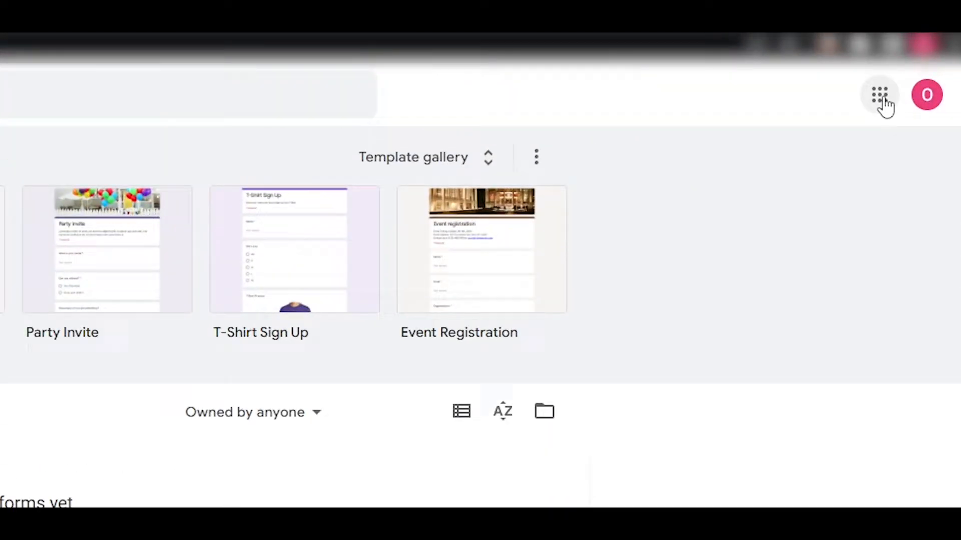
Open Google Forms from the list of Google apps.
{"action": "left_click", "coordinate": [911, 53]}
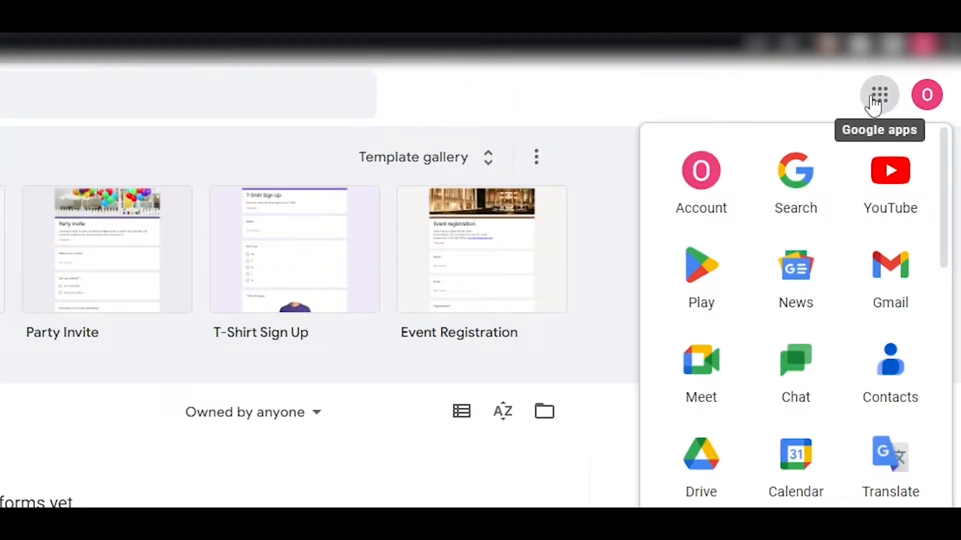
{"action": "scroll", "coordinate": [893, 271], "scroll_direction": "down", "scroll_amount": 10}
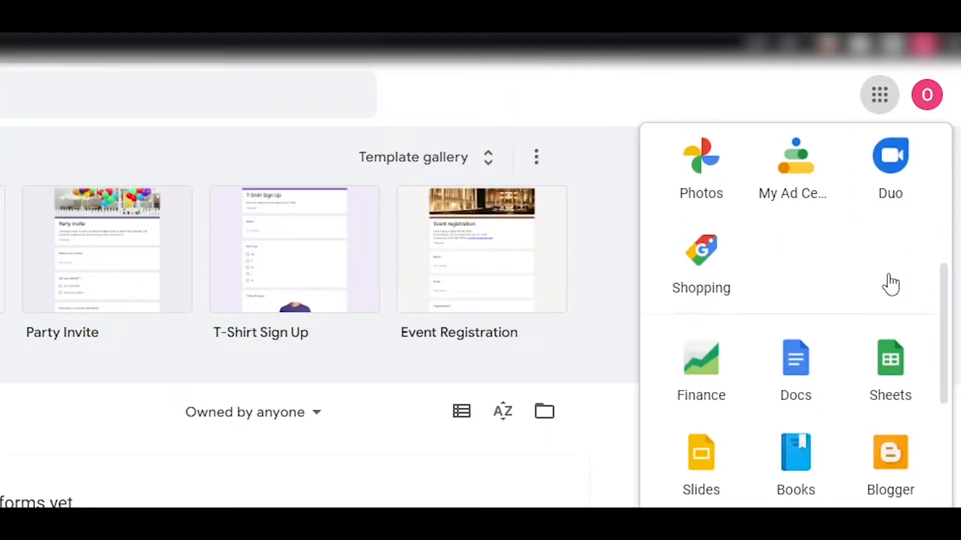
{"action": "scroll", "coordinate": [887, 422], "scroll_direction": "down", "scroll_amount": 2}
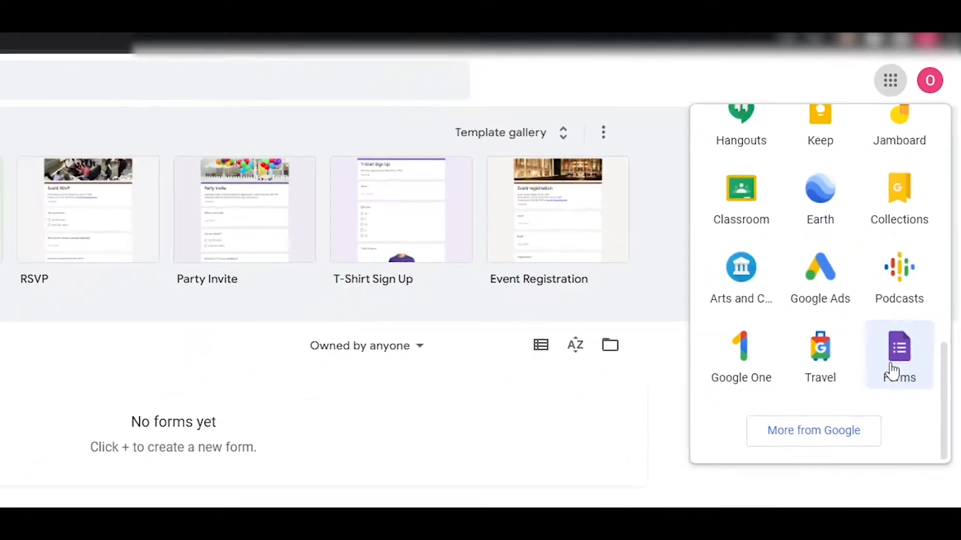
{"action": "left_click", "coordinate": [895, 453]}
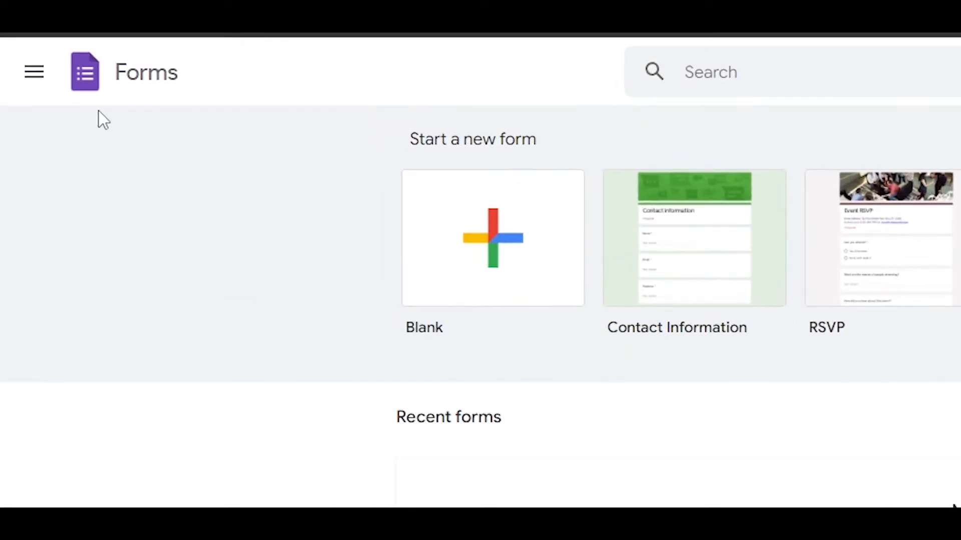
Create a blank form and look through the question types available for its first question.
{"action": "left_click", "coordinate": [18, 52]}
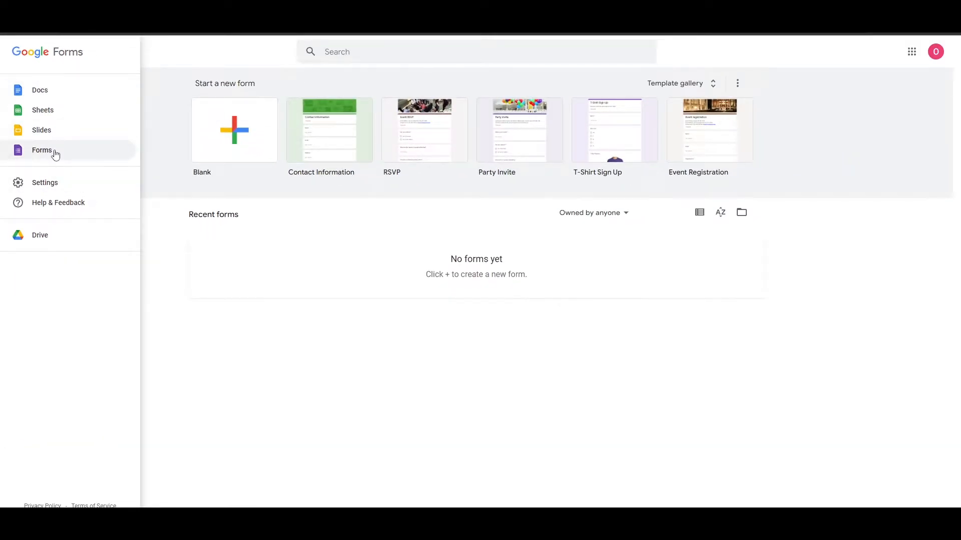
{"action": "left_click", "coordinate": [537, 292]}
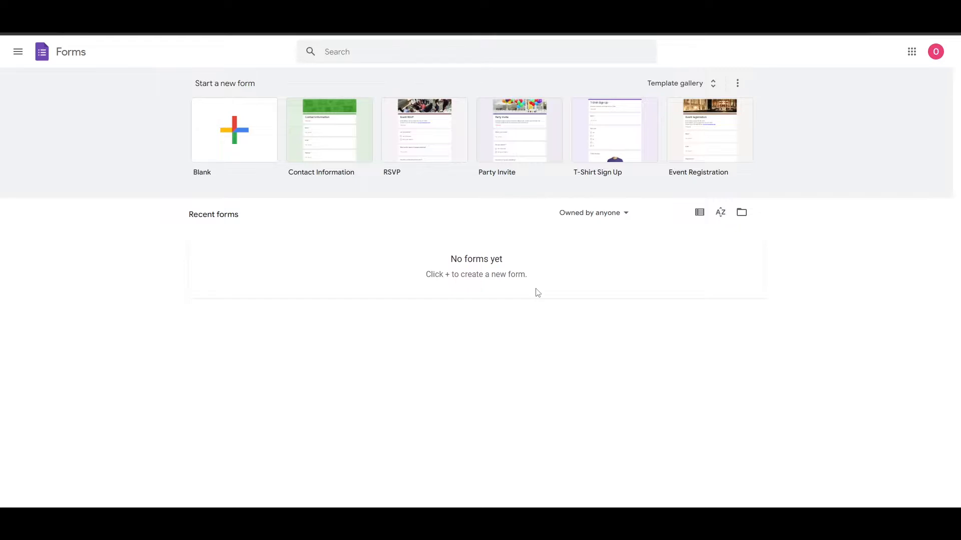
{"action": "scroll", "coordinate": [631, 330], "scroll_direction": "up", "scroll_amount": 1}
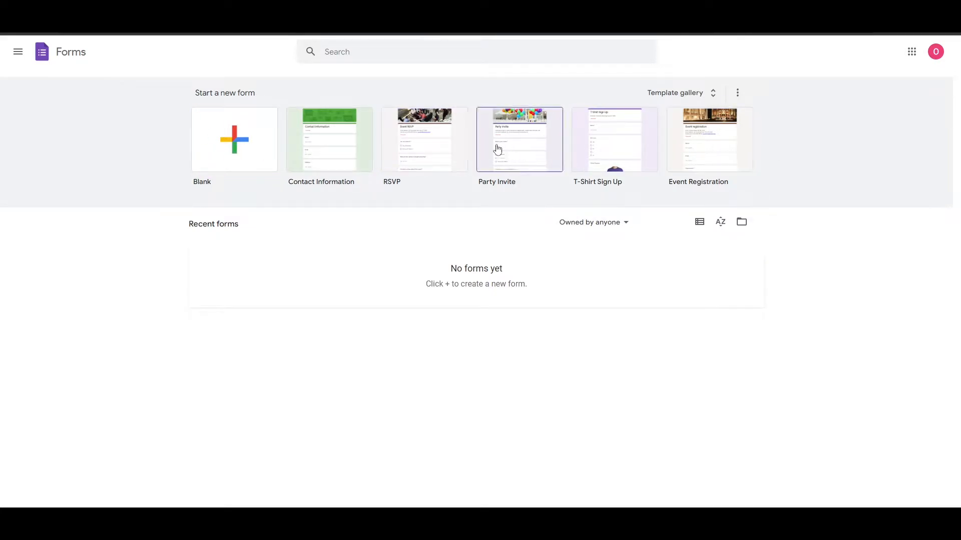
{"action": "left_click", "coordinate": [252, 145]}
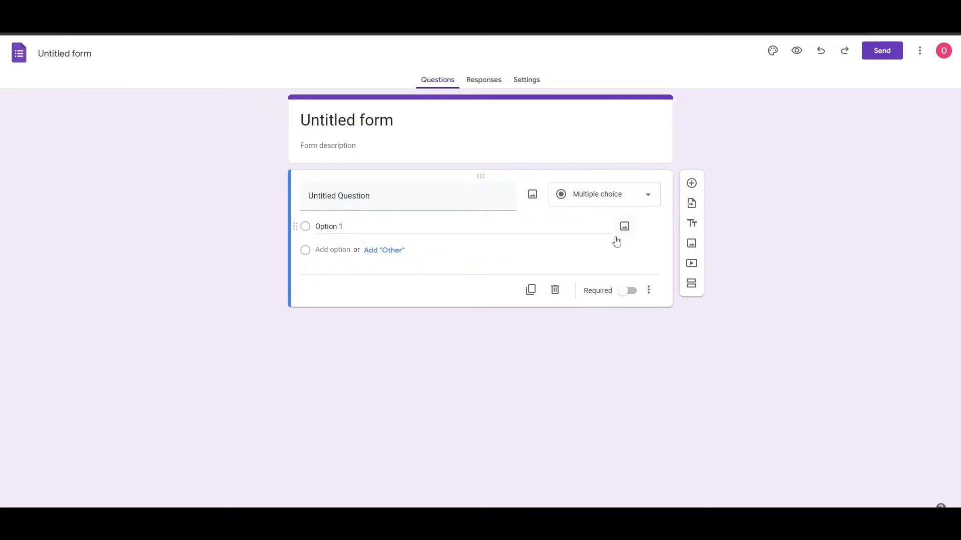
{"action": "left_click", "coordinate": [647, 200]}
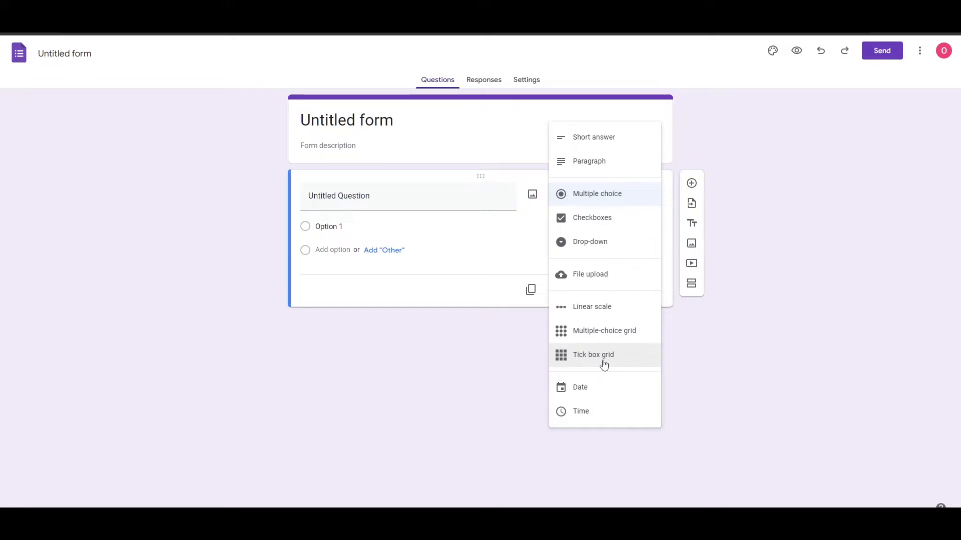
{"action": "left_click", "coordinate": [485, 329]}
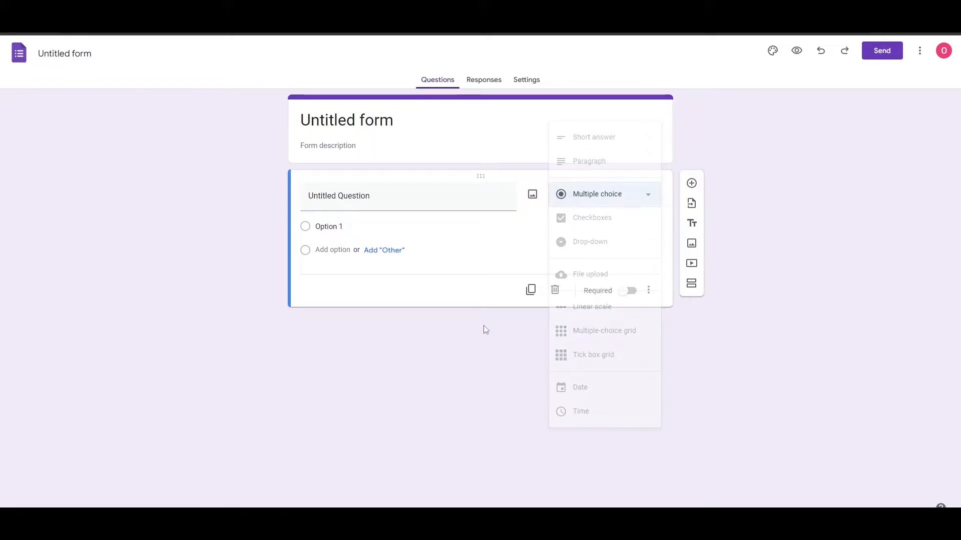
Title the form "Employee Suggestions" and leave its description empty.
{"action": "left_click", "coordinate": [350, 124]}
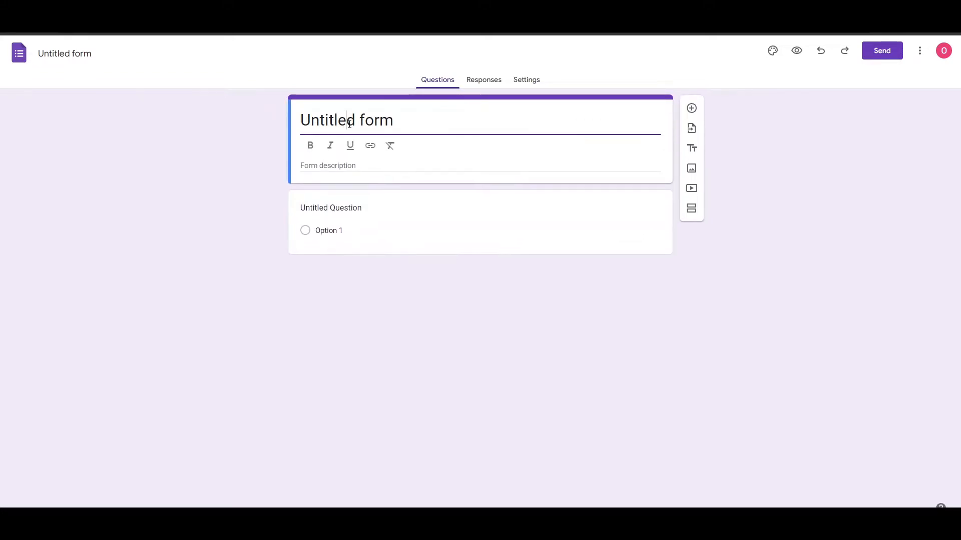
{"action": "triple_click", "coordinate": [366, 122]}
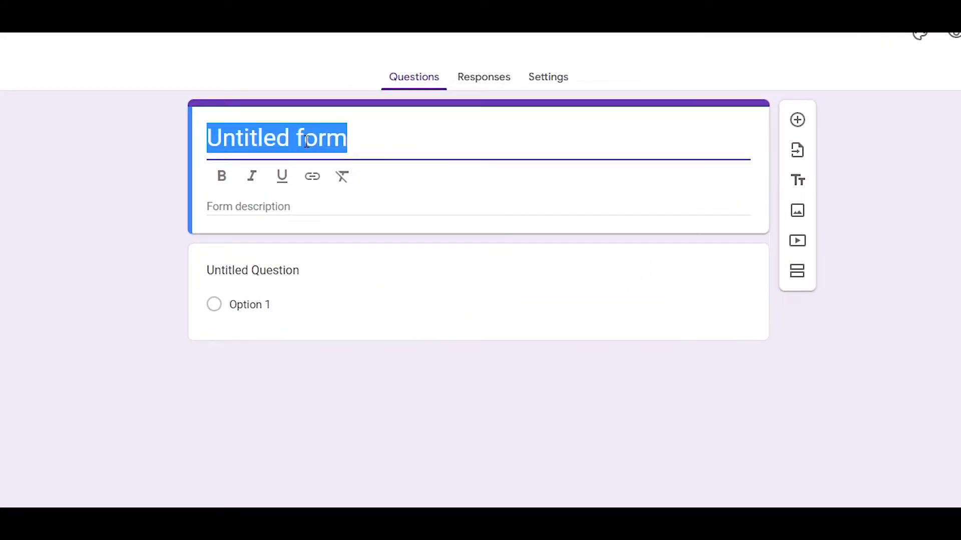
{"action": "type", "text": "Employee Suggestions"}
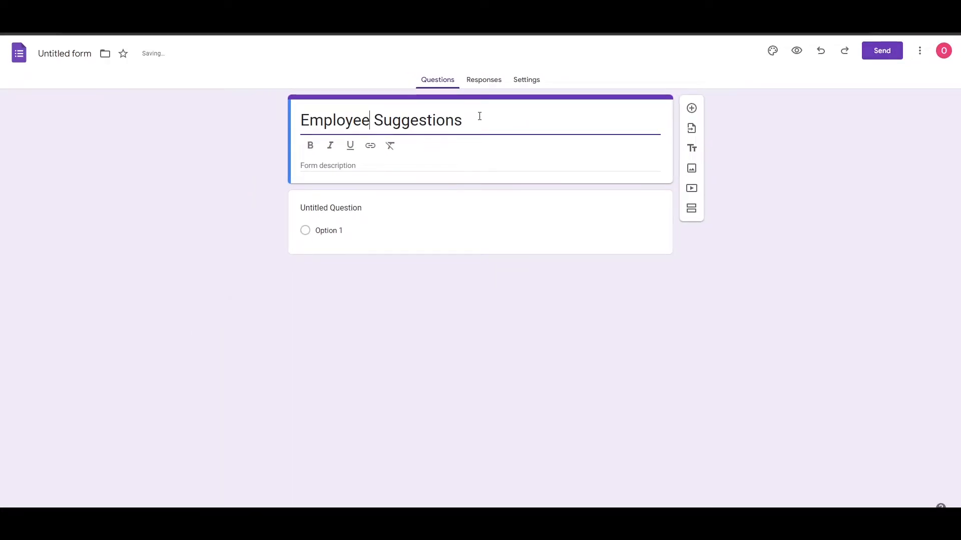
{"action": "left_click", "coordinate": [324, 168]}
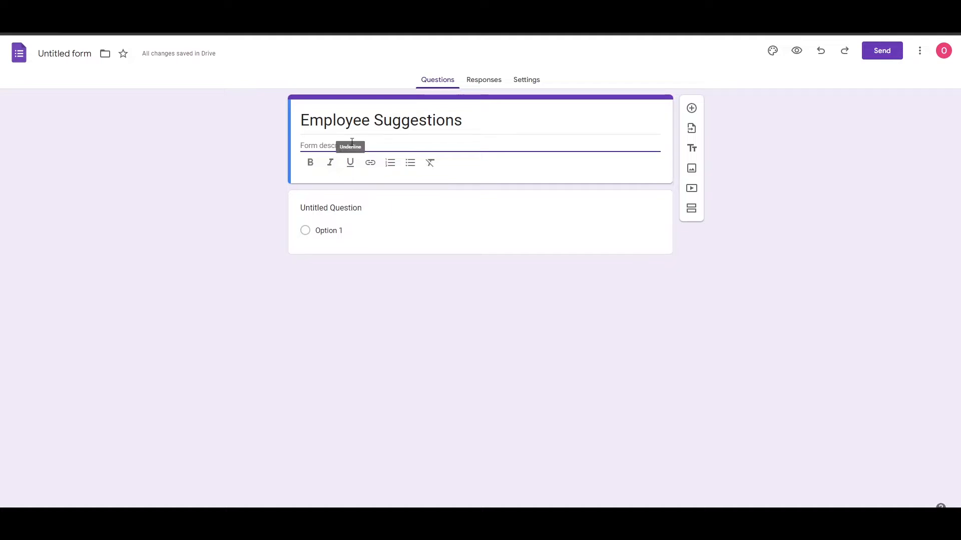
{"action": "left_click", "coordinate": [271, 158]}
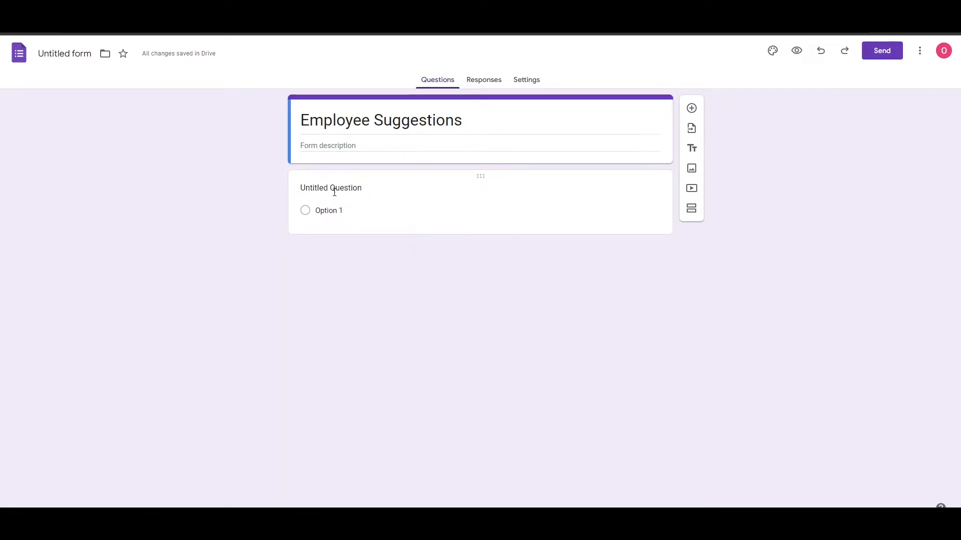
Word the first question "what is your name?" and make it a short-answer question.
{"action": "left_click", "coordinate": [332, 189]}
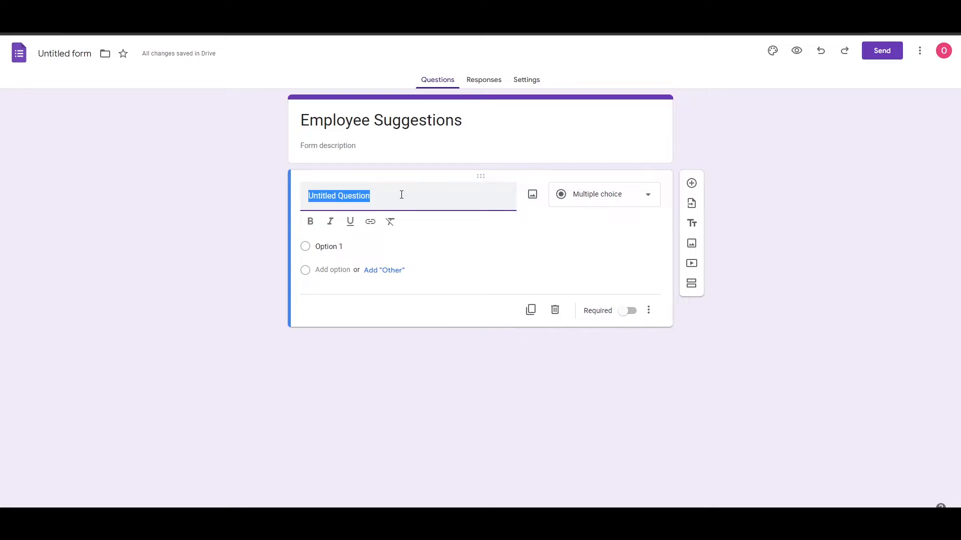
{"action": "type", "text": "what is your name?"}
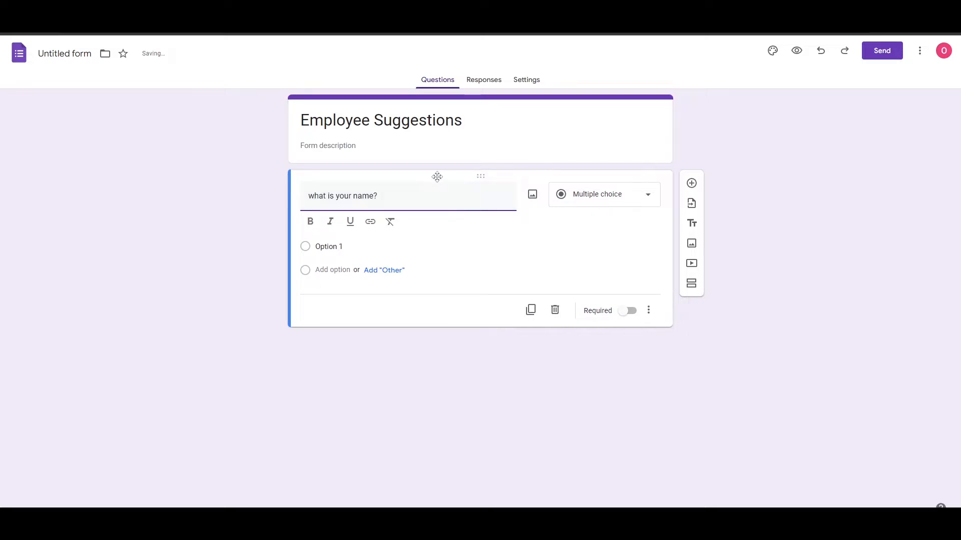
{"action": "left_click", "coordinate": [374, 288]}
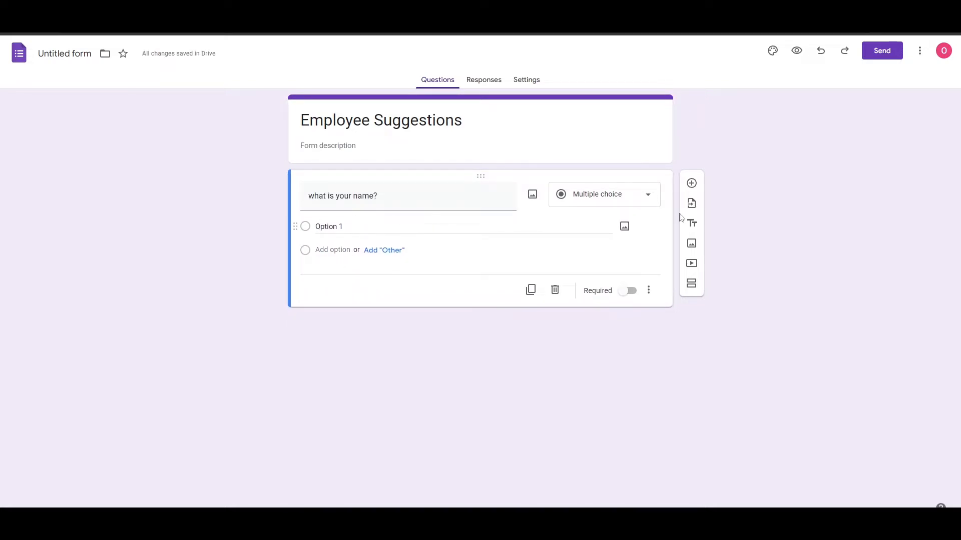
{"action": "left_click", "coordinate": [632, 201]}
{"action": "left_click", "coordinate": [619, 146]}
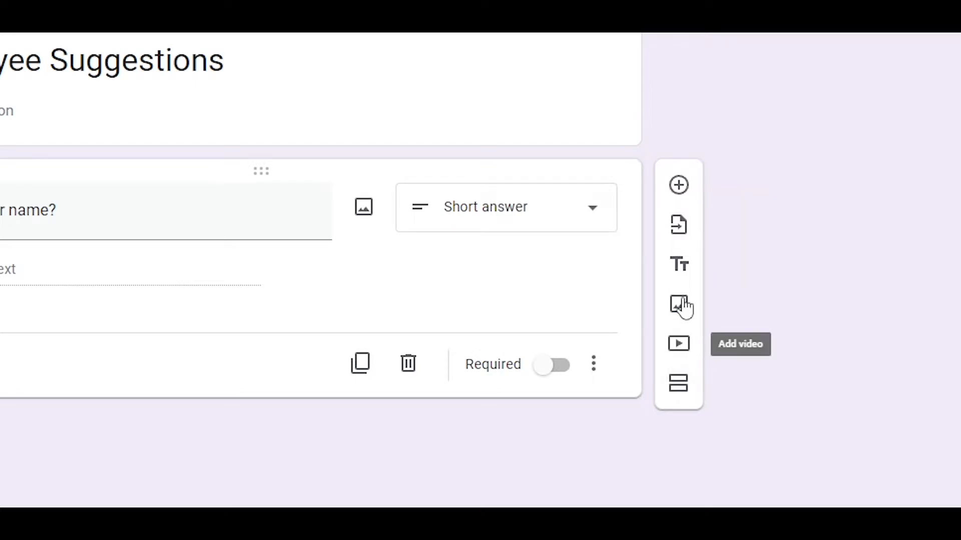
Add multiple-choice question "How long have you been working with us?" with options for 1 year, More than 2 years, More than 5 years, since the beginning, Other.
{"action": "left_click", "coordinate": [678, 186]}
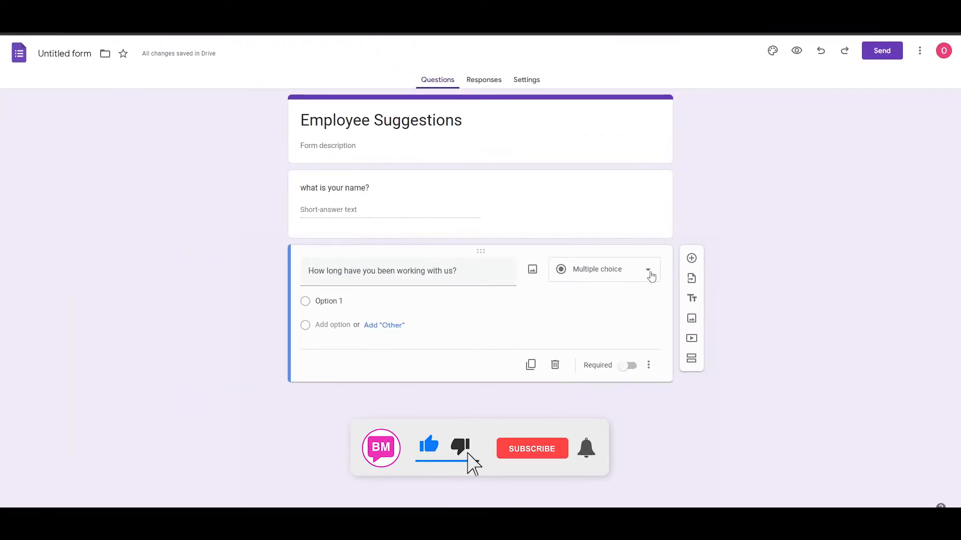
{"action": "left_click", "coordinate": [323, 302]}
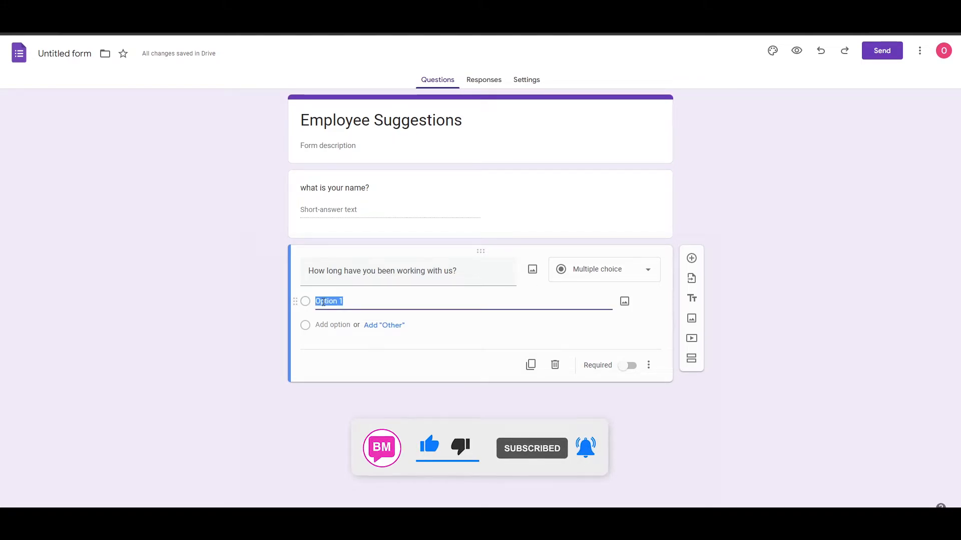
{"action": "type", "text": "for 1 year"}
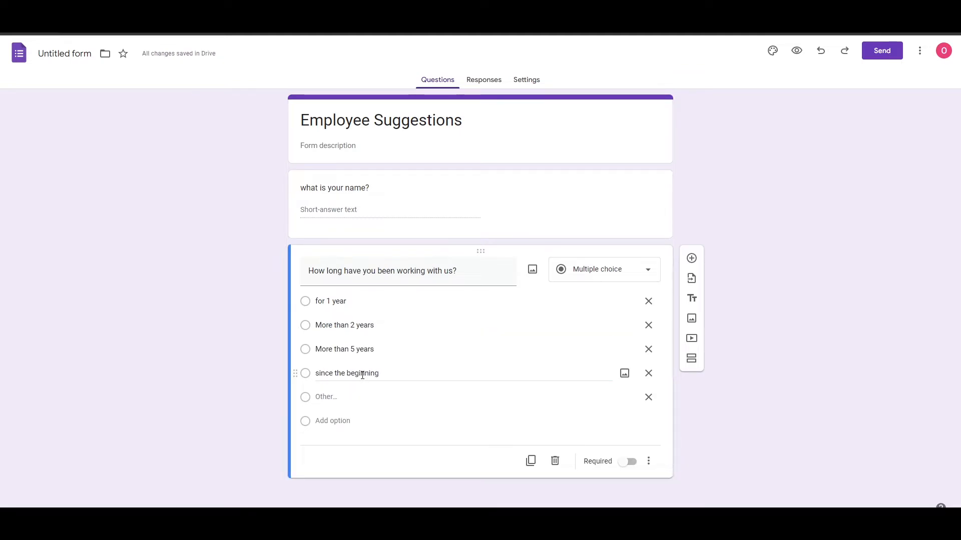
Capitalize the first and fourth answer options so they read "For 1 year" and "Since the beginning".
{"action": "triple_click", "coordinate": [320, 302]}
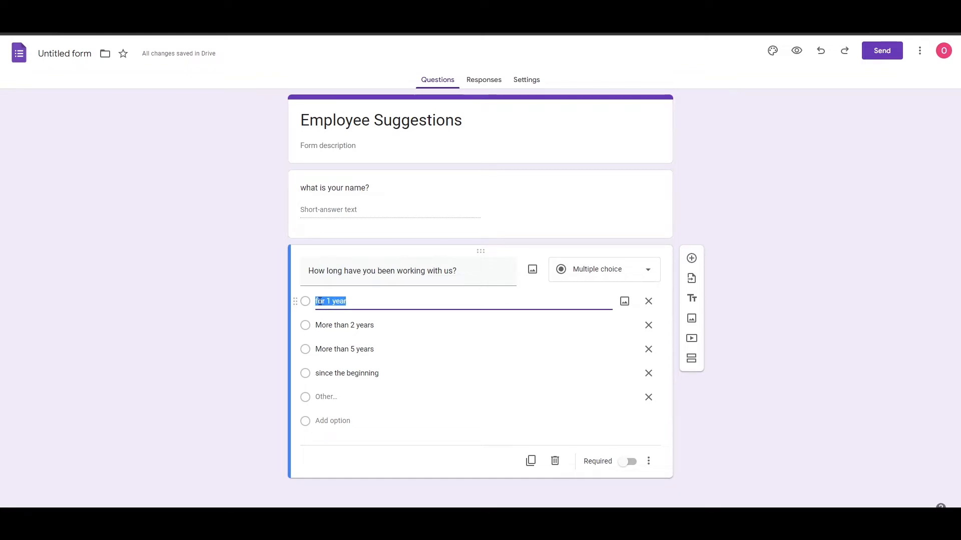
{"action": "left_click", "coordinate": [320, 301]}
{"action": "key", "text": "BackSpace"}
{"action": "type", "text": "F"}
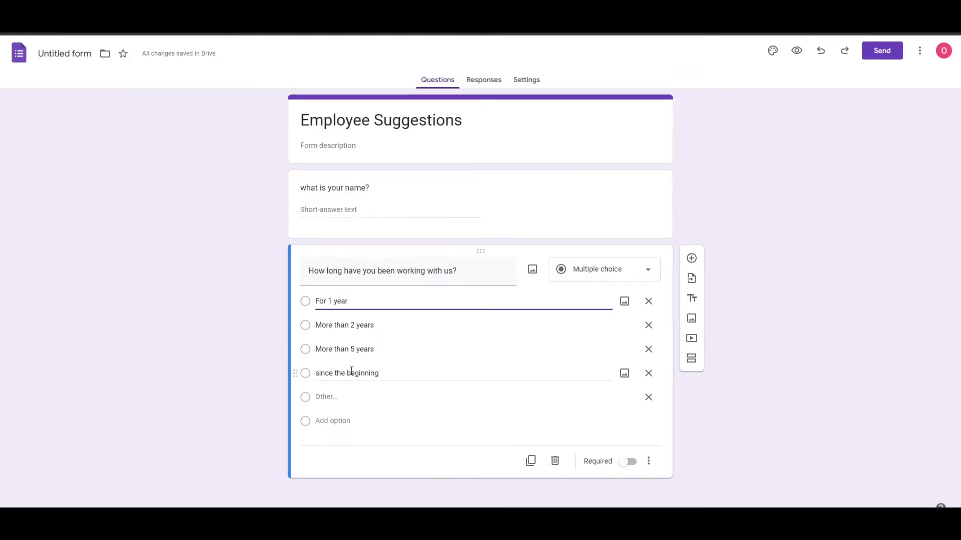
{"action": "triple_click", "coordinate": [320, 374]}
{"action": "left_click", "coordinate": [316, 374]}
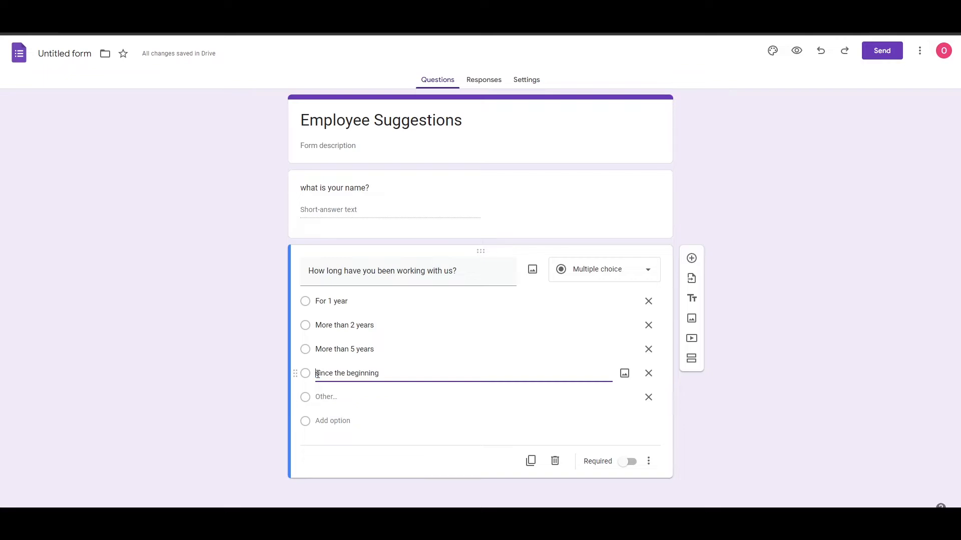
{"action": "key", "text": "Delete"}
{"action": "type", "text": "S"}
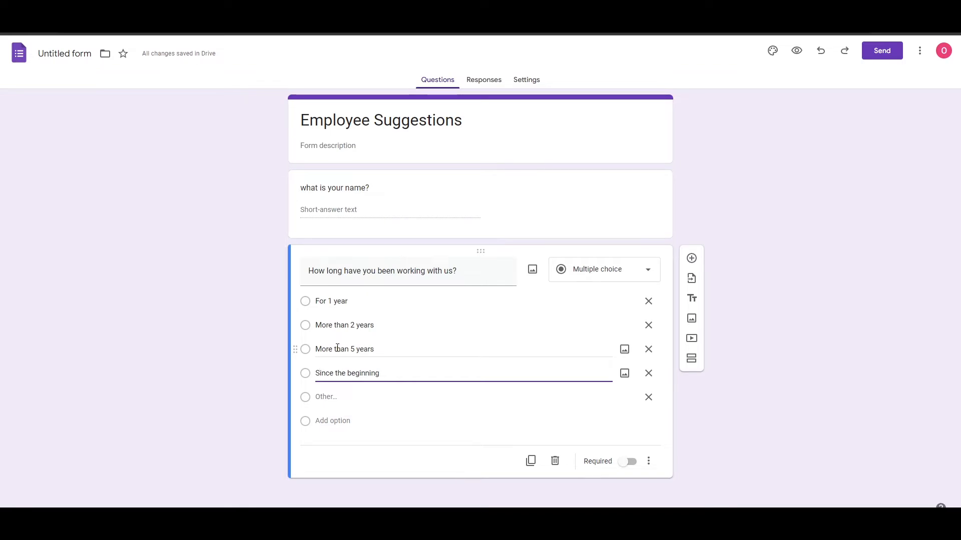
{"action": "left_click", "coordinate": [714, 255]}
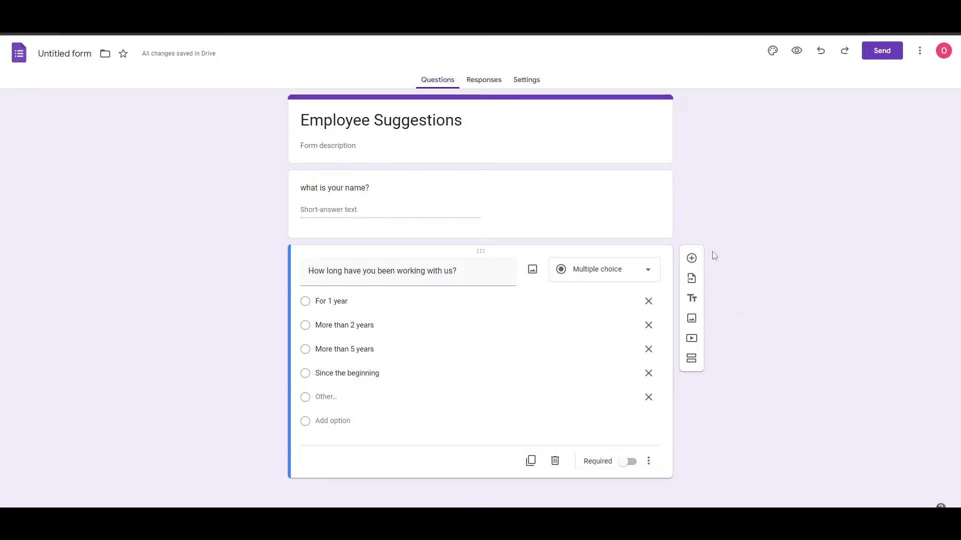
Add a third question of type Paragraph reading "Are there any complaints regarding the management?".
{"action": "left_click", "coordinate": [691, 259]}
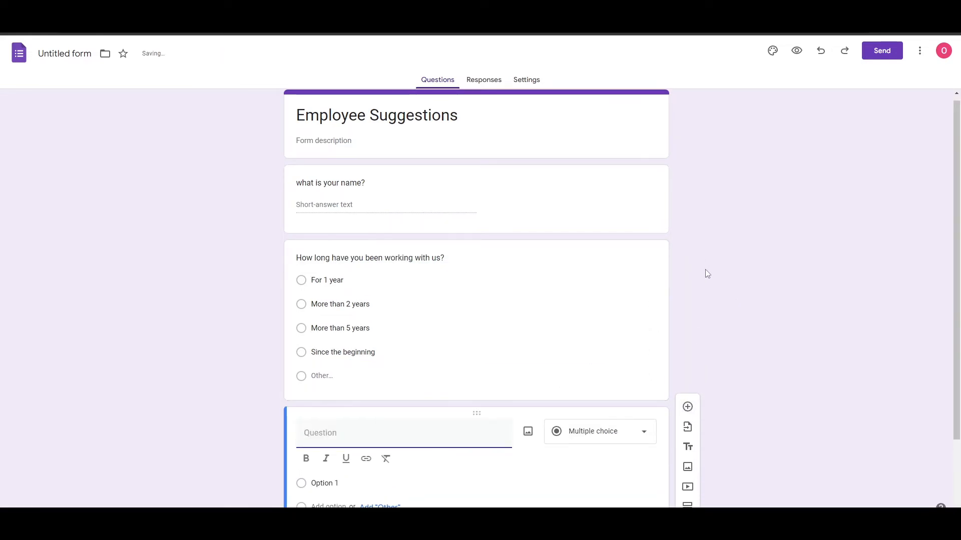
{"action": "type", "text": "Are"}
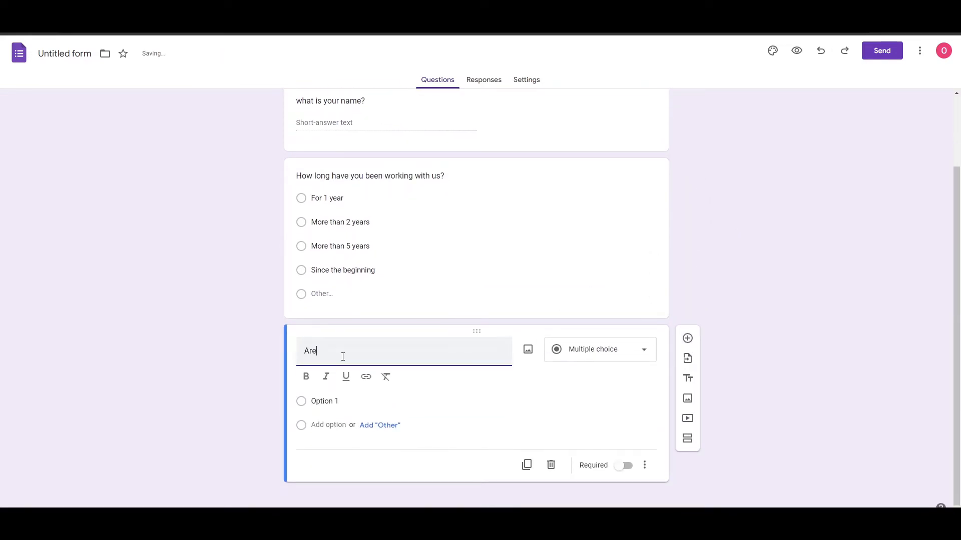
{"action": "type", "text": " theor a"}
{"action": "type", "text": "ny complaints regarding the "}
{"action": "type", "text": "management?"}
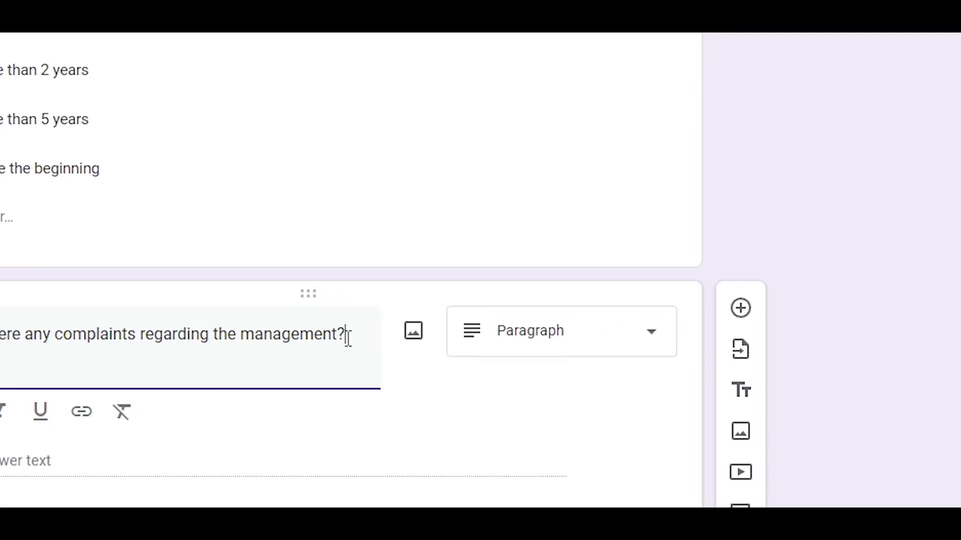
{"action": "left_click", "coordinate": [339, 440]}
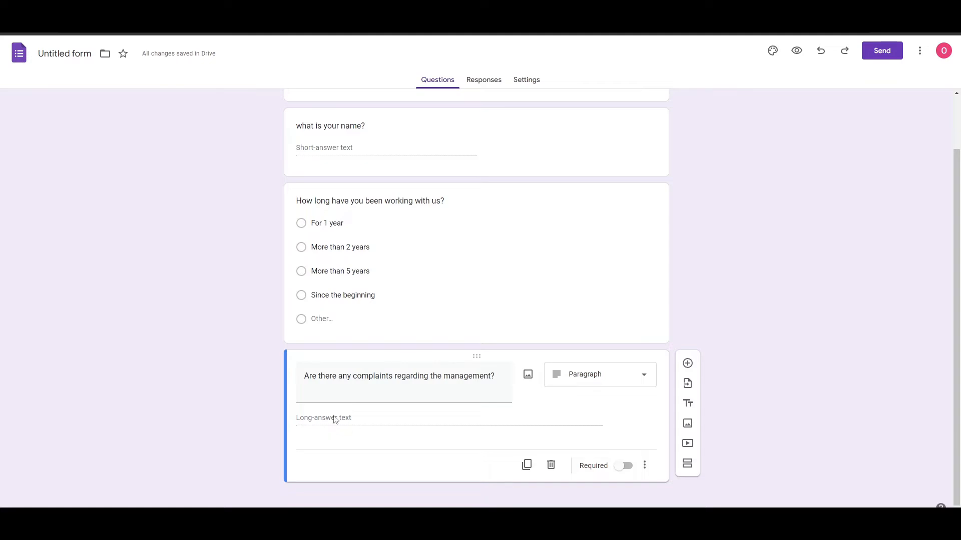
Add a paragraph question reading "What do you want us to add to your work environment to make the workflow smother?".
{"action": "left_click", "coordinate": [687, 363]}
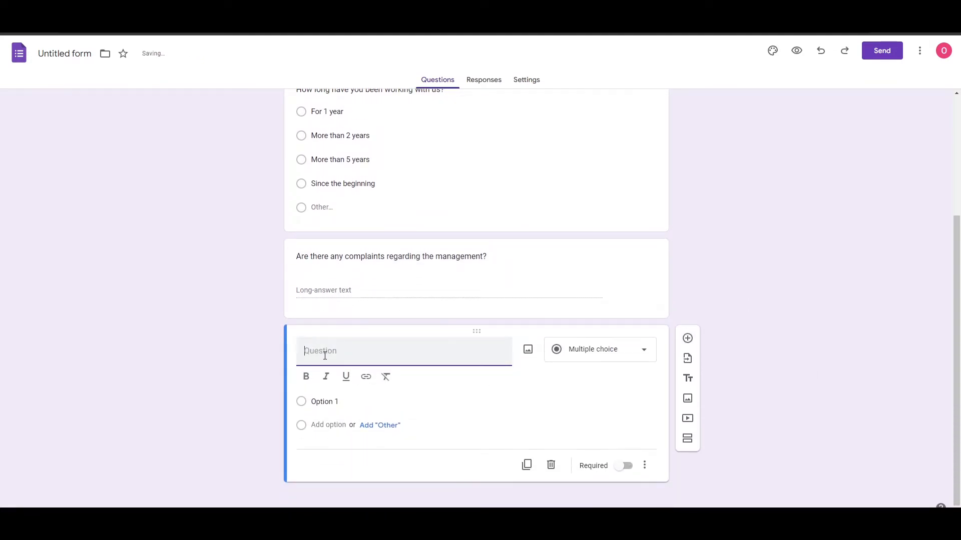
{"action": "type", "text": "What do you want us to add to your work environment to make the workflow smother?"}
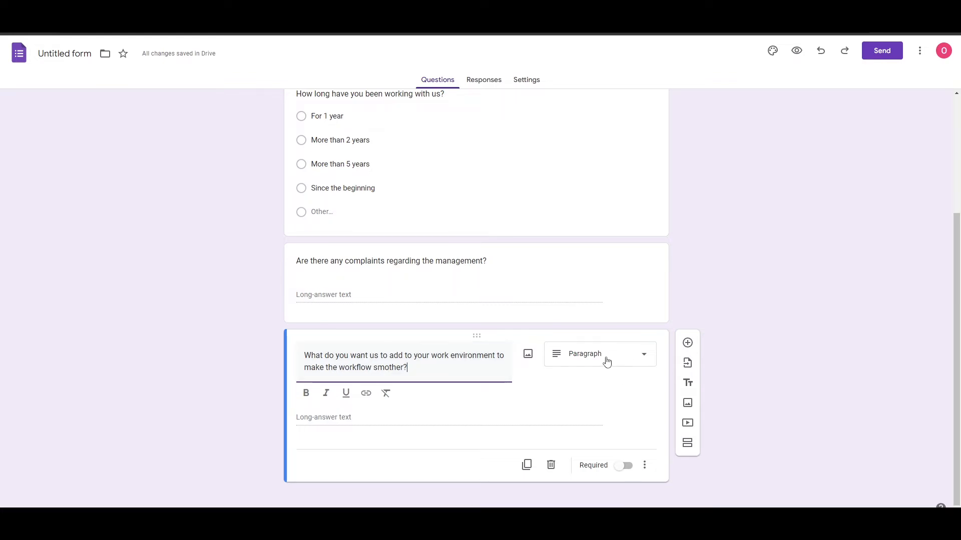
{"action": "scroll", "coordinate": [818, 356], "scroll_direction": "up", "scroll_amount": 4}
{"action": "scroll", "coordinate": [818, 355], "scroll_direction": "down", "scroll_amount": 3}
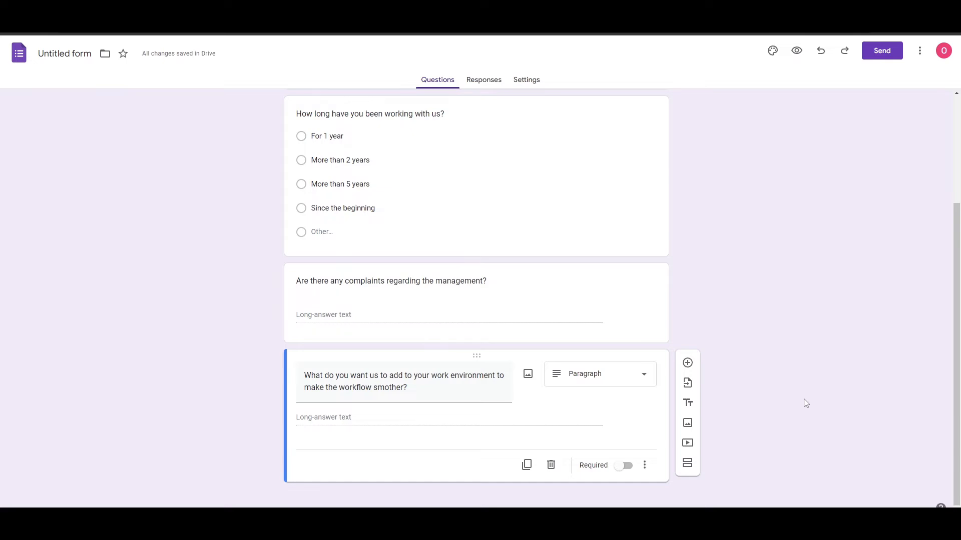
{"action": "scroll", "coordinate": [804, 398], "scroll_direction": "up", "scroll_amount": 3}
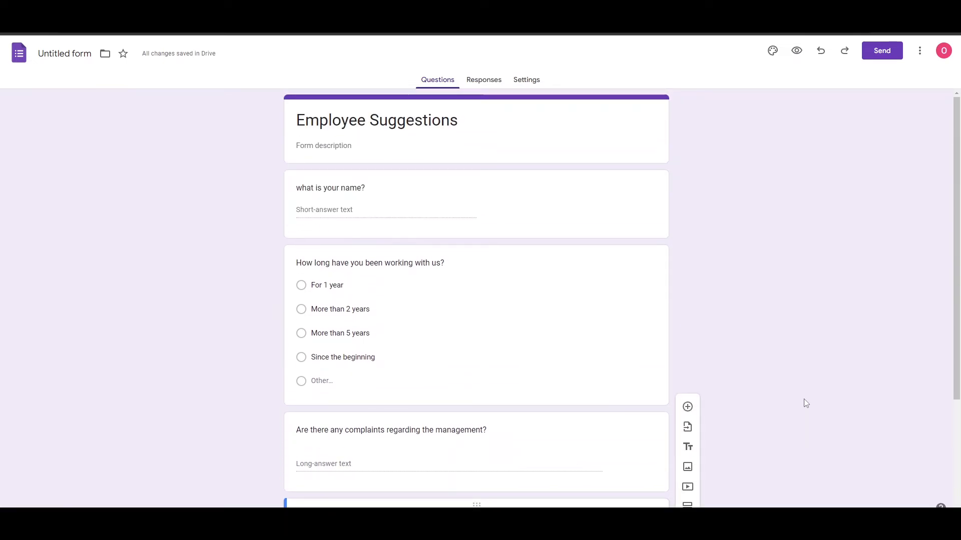
{"action": "scroll", "coordinate": [804, 400], "scroll_direction": "down", "scroll_amount": 3}
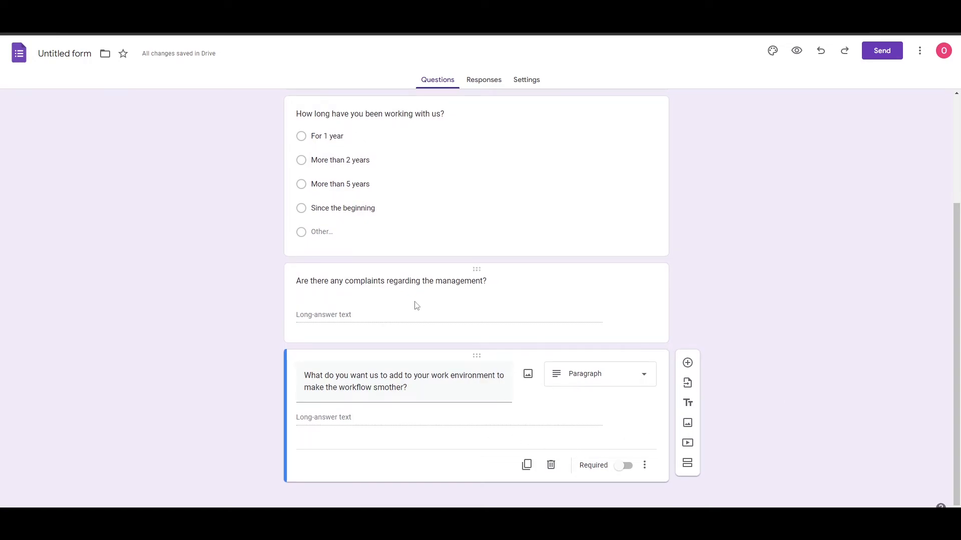
{"action": "scroll", "coordinate": [390, 278], "scroll_direction": "up", "scroll_amount": 3}
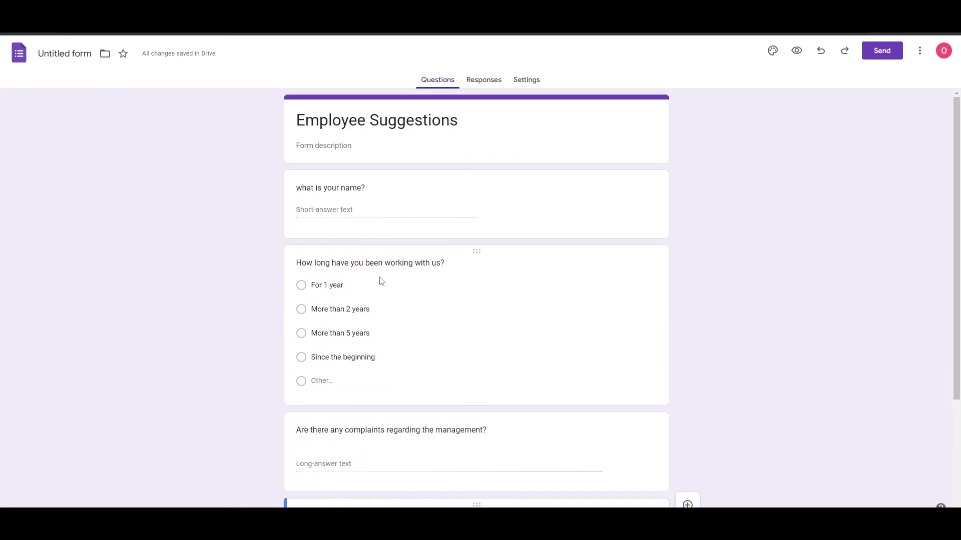
Upload the sheep picture from the computer as an image block directly below the "How long have you been working with us?" question.
{"action": "left_click", "coordinate": [388, 356]}
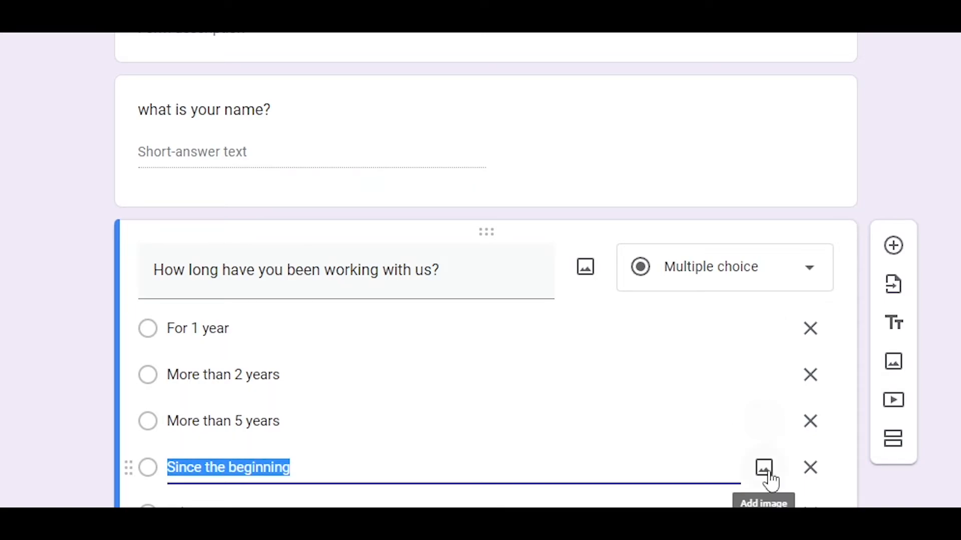
{"action": "left_click", "coordinate": [815, 347]}
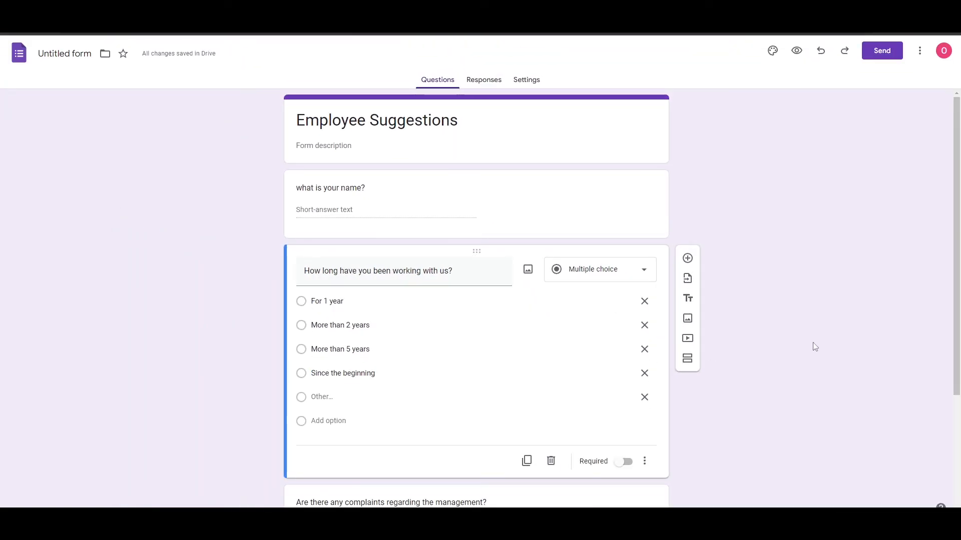
{"action": "left_click", "coordinate": [688, 319]}
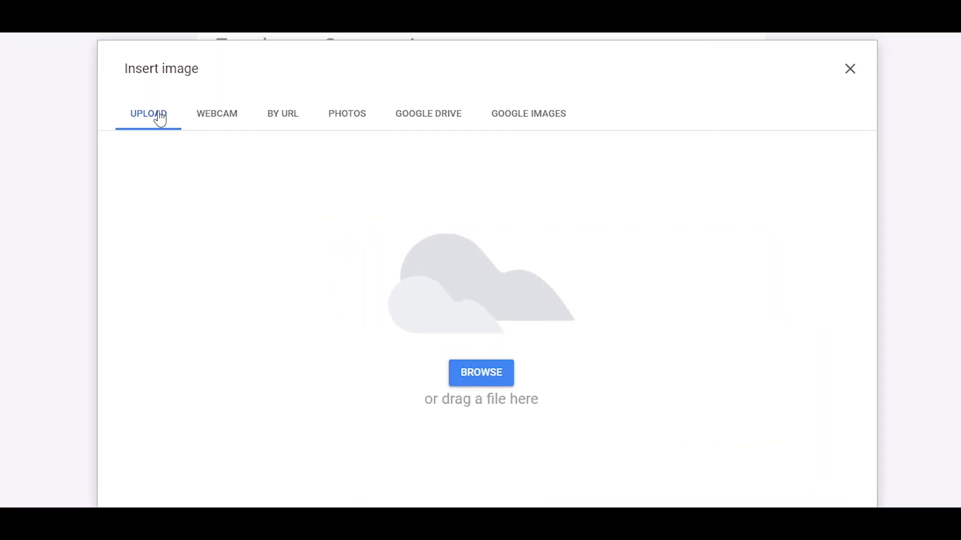
{"action": "left_click", "coordinate": [472, 383]}
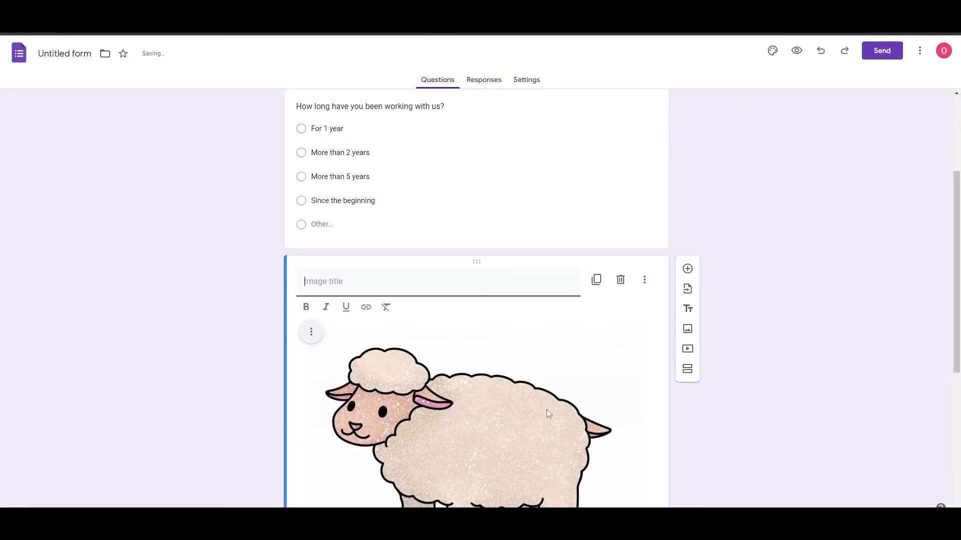
Move the sheep image block above the "what is your name?" question, directly below the form title.
{"action": "scroll", "coordinate": [547, 410], "scroll_direction": "down", "scroll_amount": 4}
{"action": "left_click", "coordinate": [907, 321]}
{"action": "scroll", "coordinate": [559, 365], "scroll_direction": "up", "scroll_amount": 5}
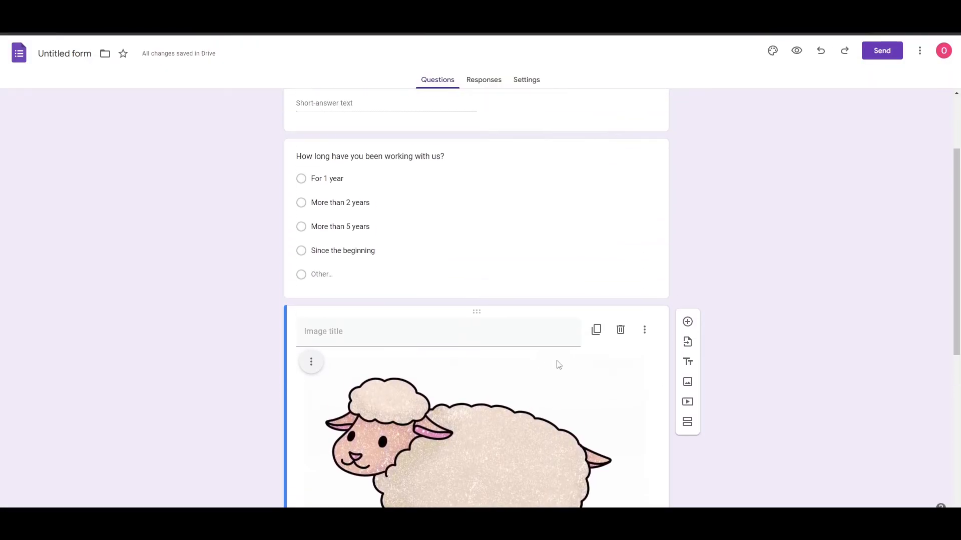
{"action": "left_click_drag", "start_coordinate": [478, 308], "coordinate": [459, 103]}
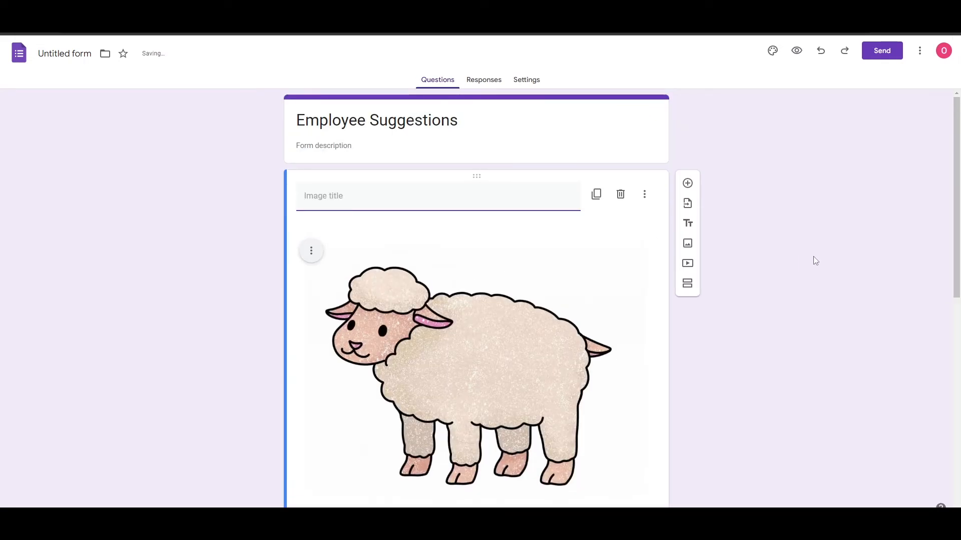
{"action": "scroll", "coordinate": [811, 259], "scroll_direction": "down", "scroll_amount": 5}
{"action": "scroll", "coordinate": [656, 262], "scroll_direction": "up", "scroll_amount": 4}
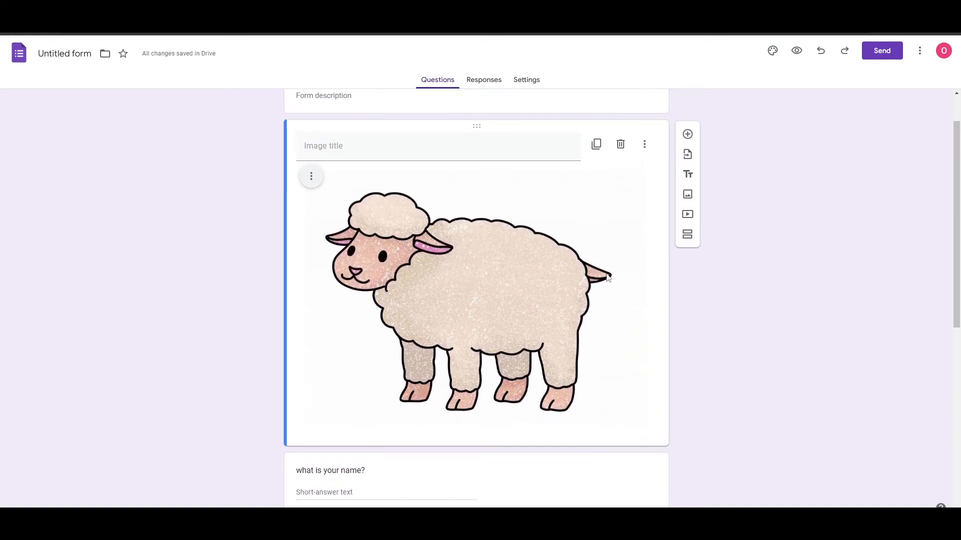
{"action": "scroll", "coordinate": [214, 358], "scroll_direction": "down", "scroll_amount": 4}
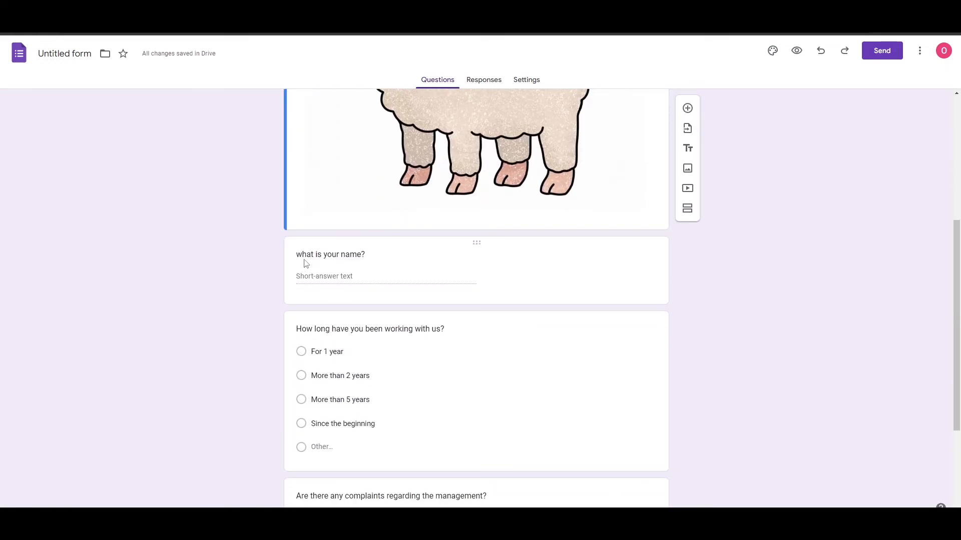
{"action": "scroll", "coordinate": [375, 285], "scroll_direction": "down", "scroll_amount": 3}
{"action": "scroll", "coordinate": [881, 339], "scroll_direction": "up", "scroll_amount": 8}
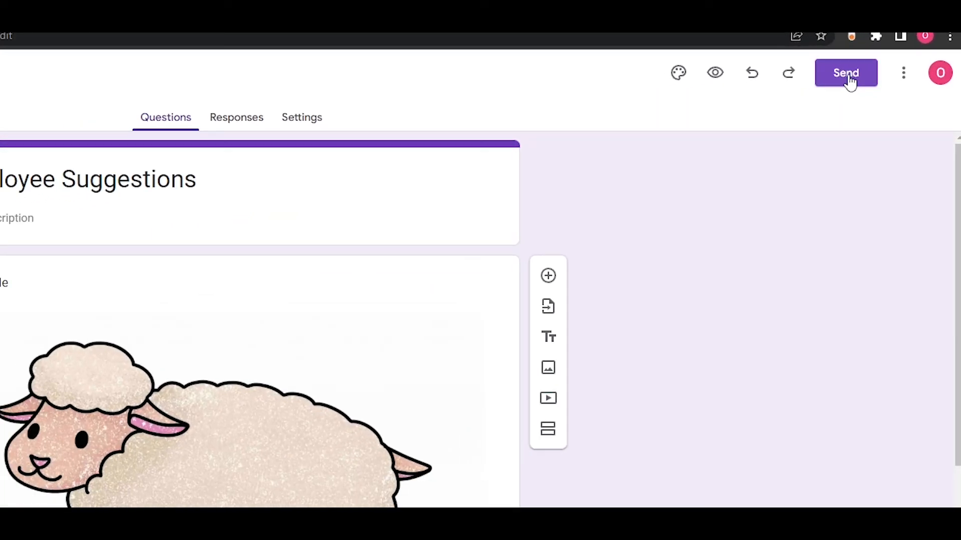
View the form's email and link sending options, and close them without sending the form.
{"action": "left_click", "coordinate": [850, 79]}
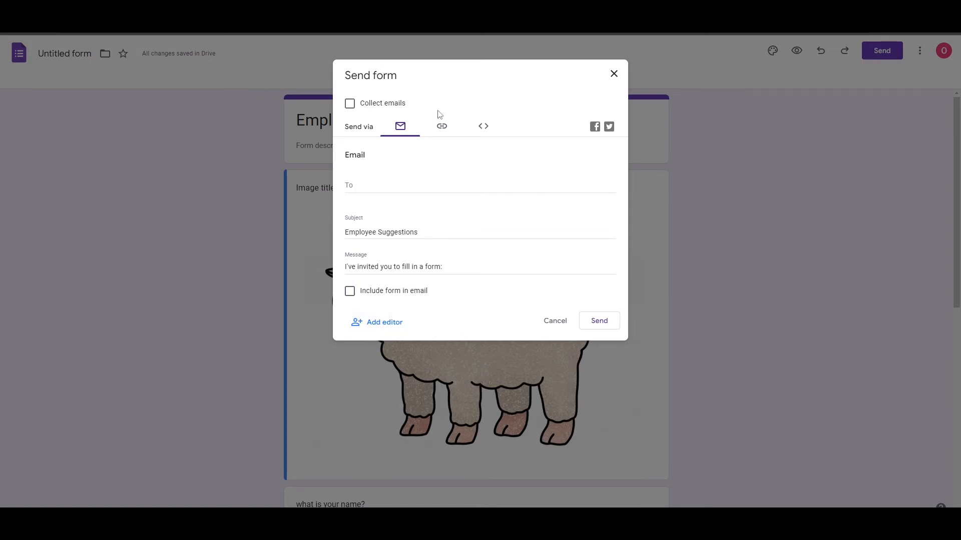
{"action": "left_click", "coordinate": [442, 126]}
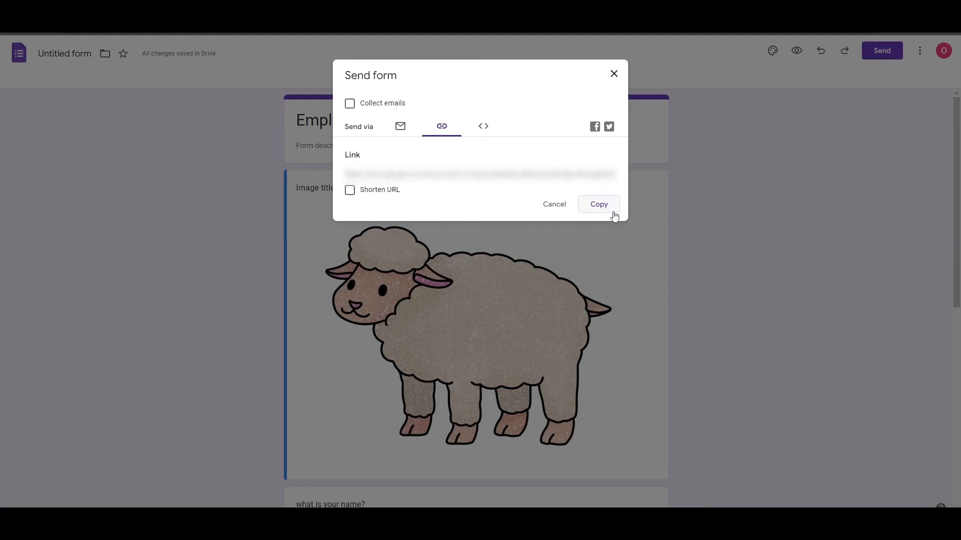
{"action": "left_click", "coordinate": [613, 76]}
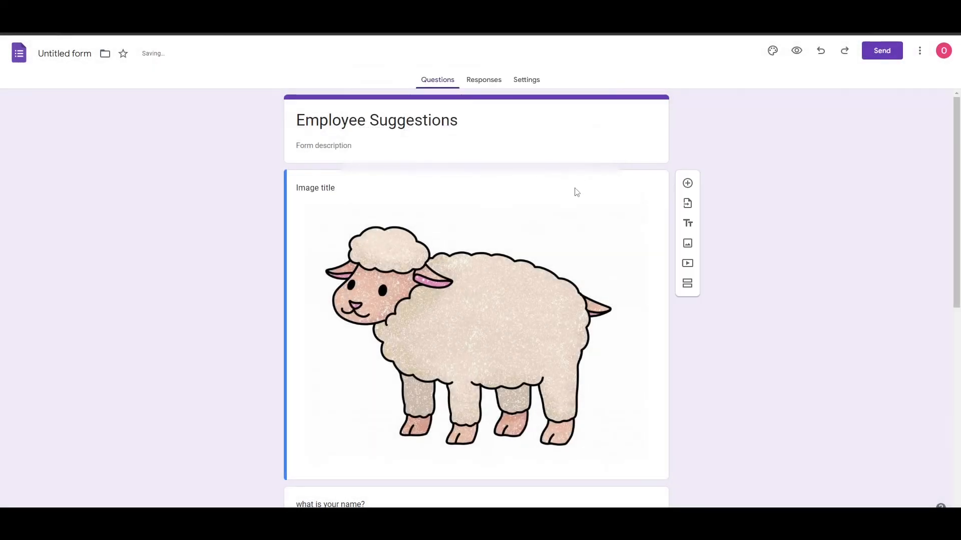
Check the form's responses and settings pages, and return to the questions to look over the whole form.
{"action": "scroll", "coordinate": [572, 192], "scroll_direction": "down", "scroll_amount": 8}
{"action": "scroll", "coordinate": [526, 168], "scroll_direction": "up", "scroll_amount": 8}
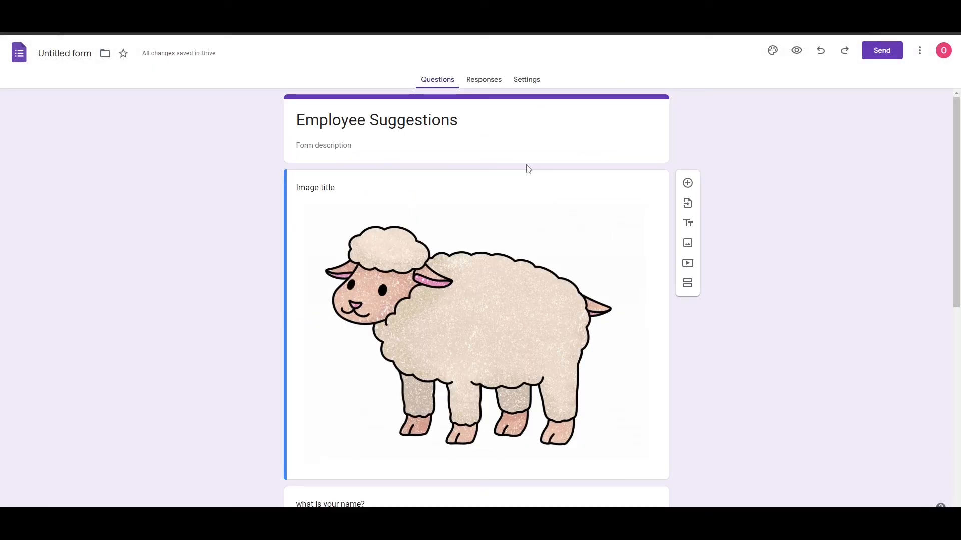
{"action": "left_click", "coordinate": [484, 82]}
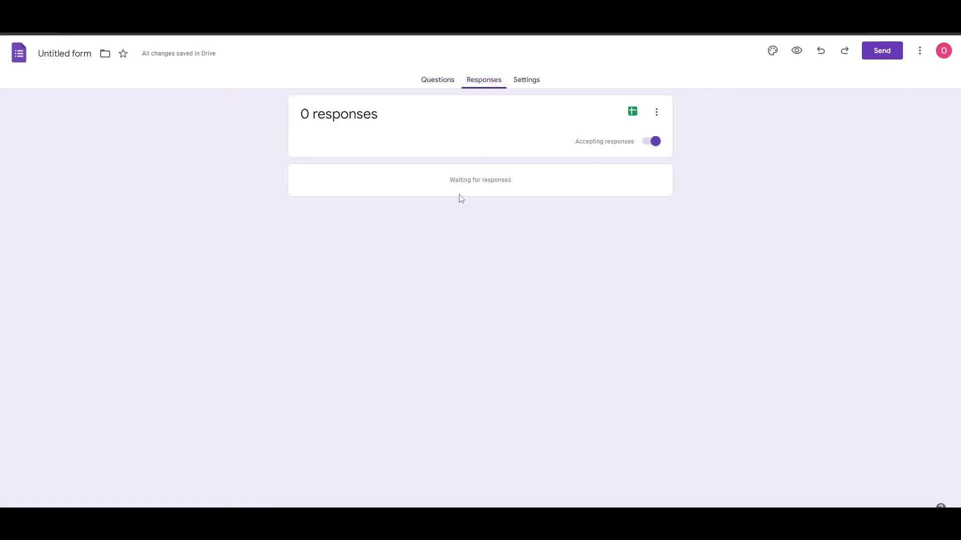
{"action": "left_click", "coordinate": [523, 85]}
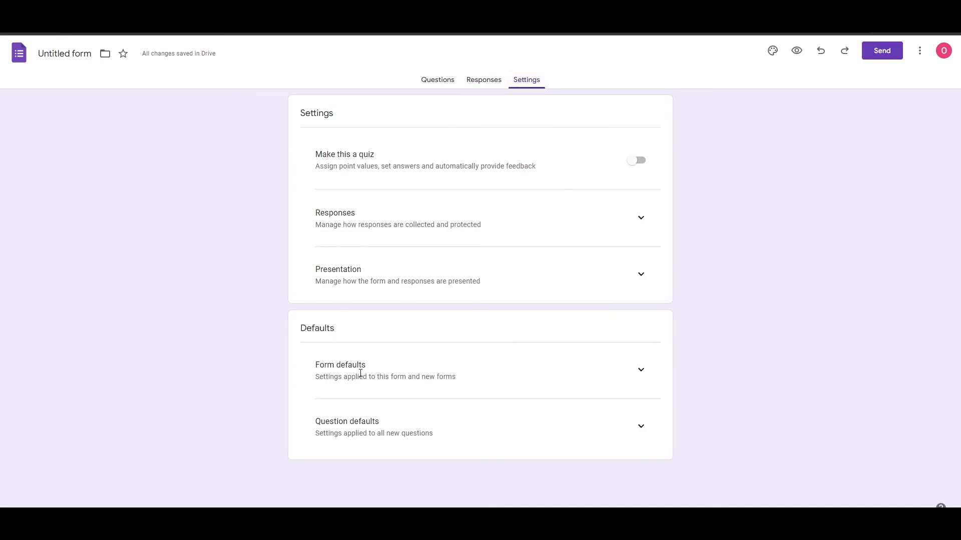
{"action": "left_click", "coordinate": [427, 81]}
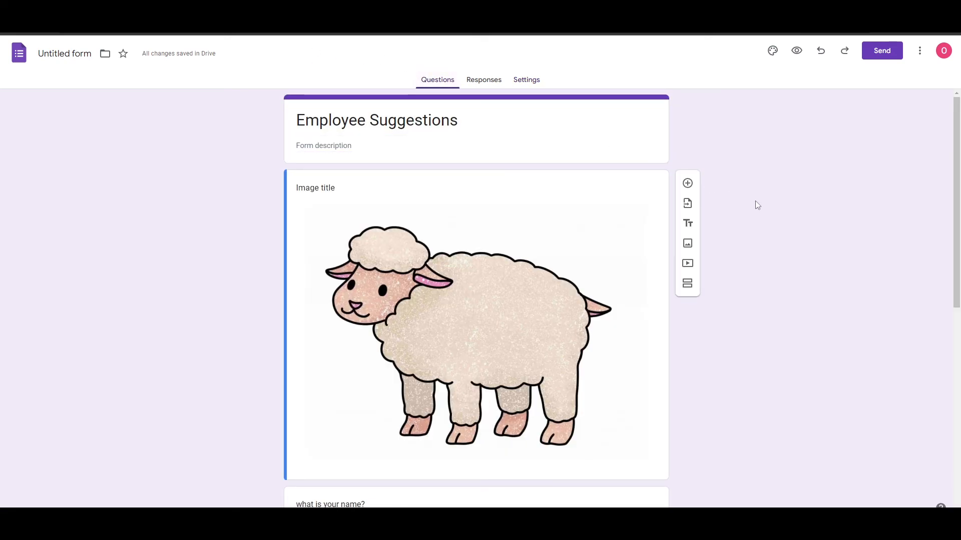
{"action": "scroll", "coordinate": [755, 200], "scroll_direction": "down", "scroll_amount": 8}
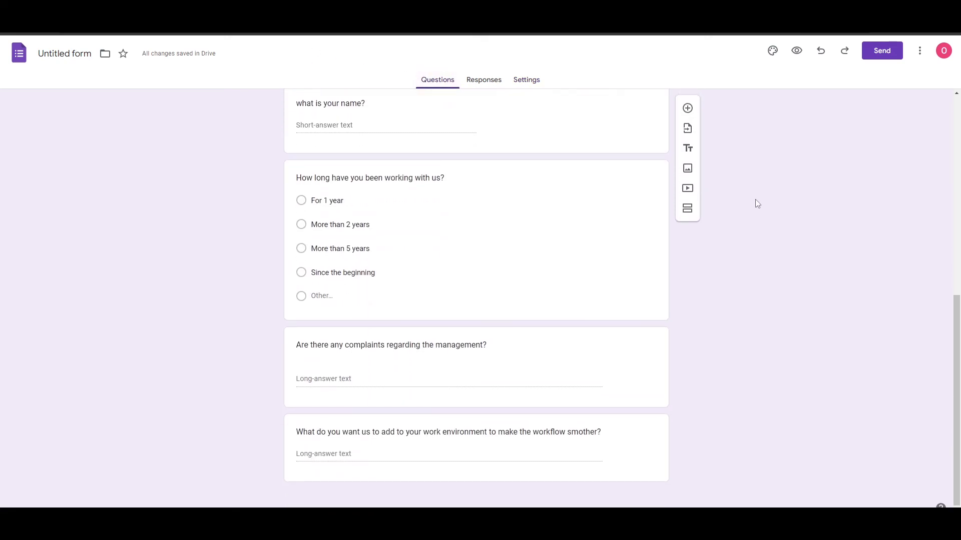
{"action": "scroll", "coordinate": [756, 199], "scroll_direction": "up", "scroll_amount": 8}
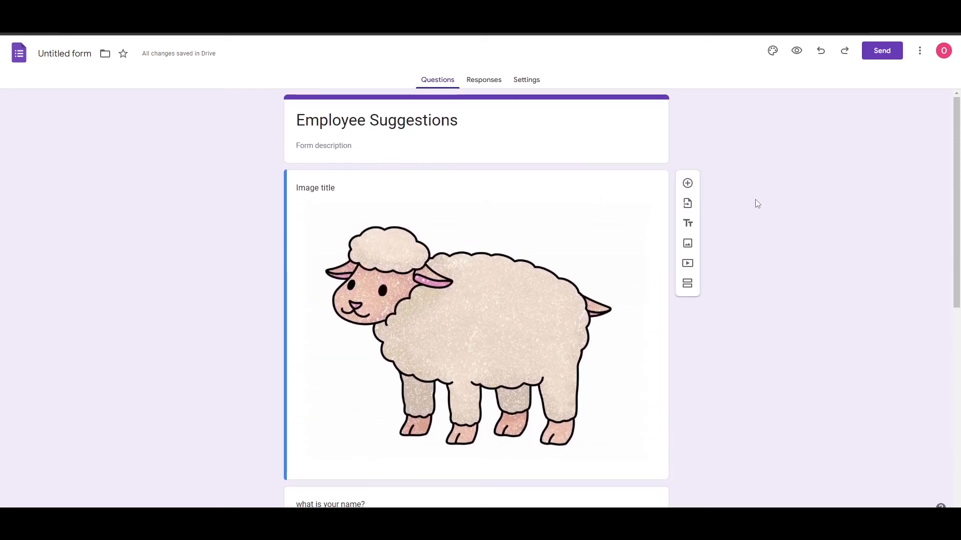